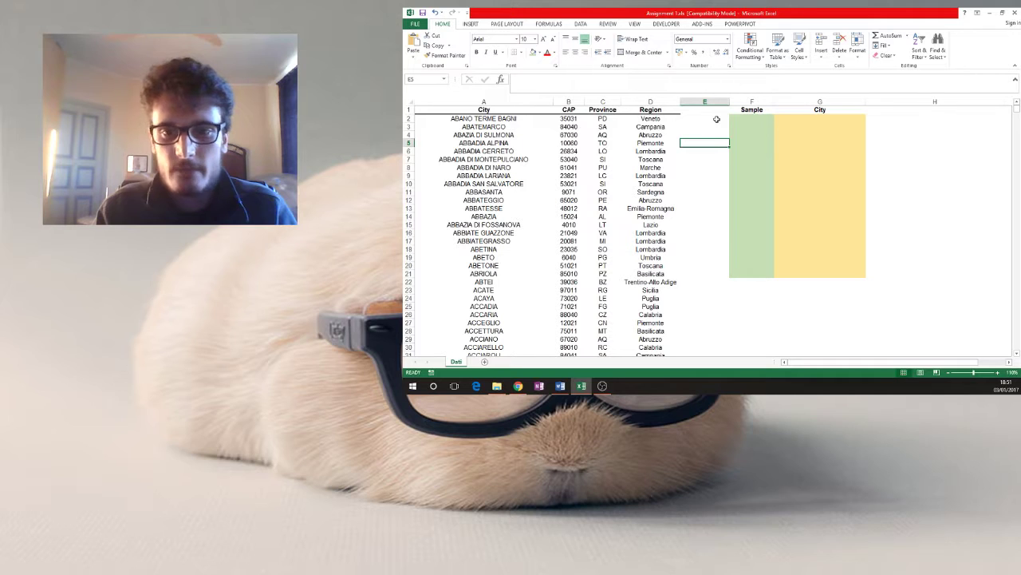
Check in the Excel add-ins list that Analysis ToolPak is enabled and accept the add-in selection
click(583, 24)
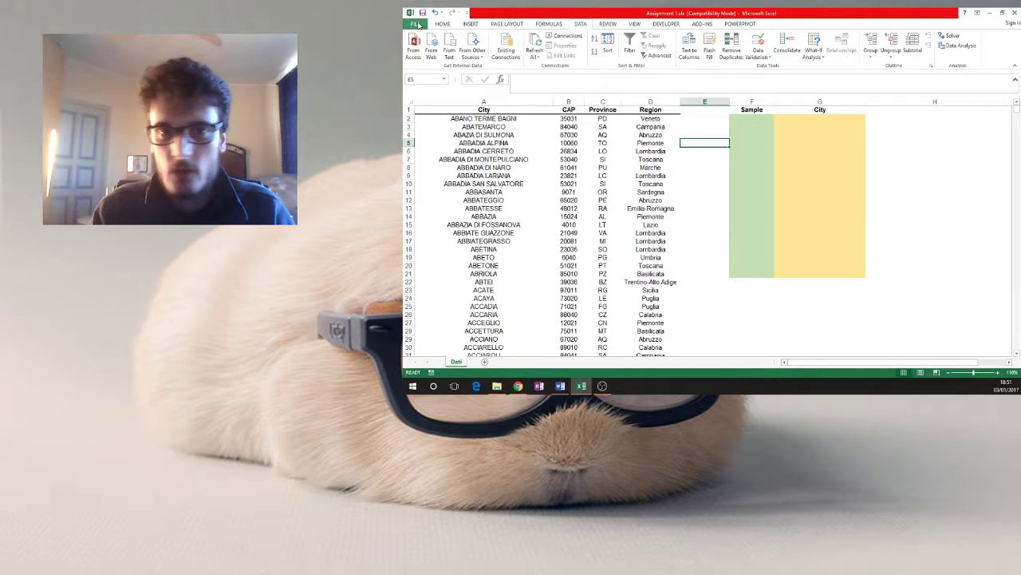
click(415, 24)
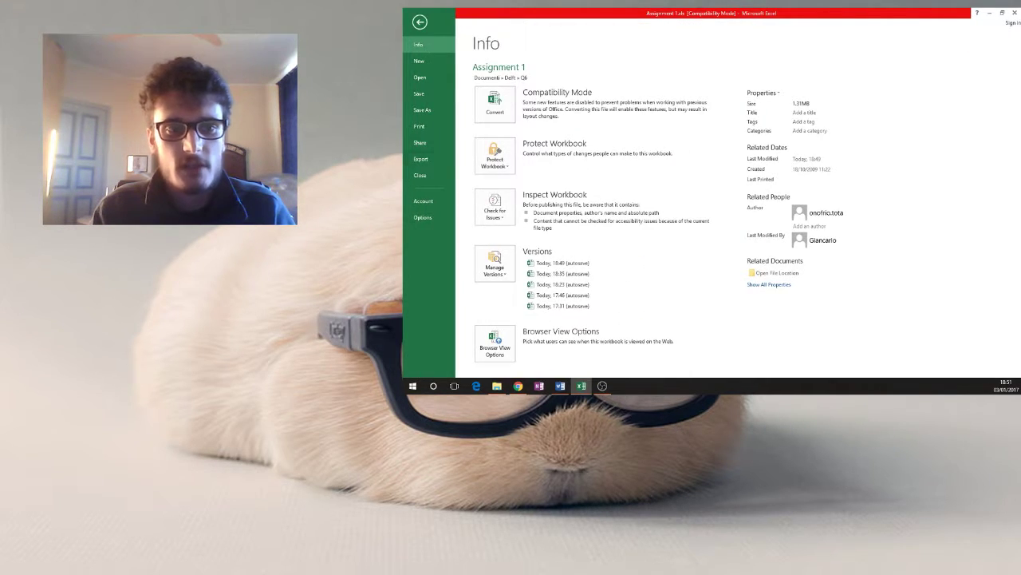
click(423, 217)
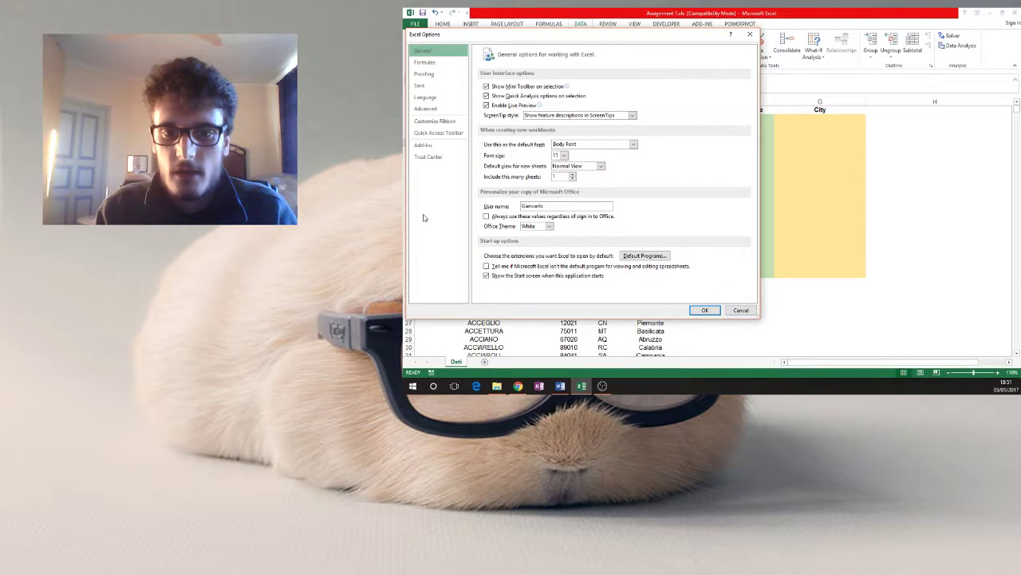
click(423, 145)
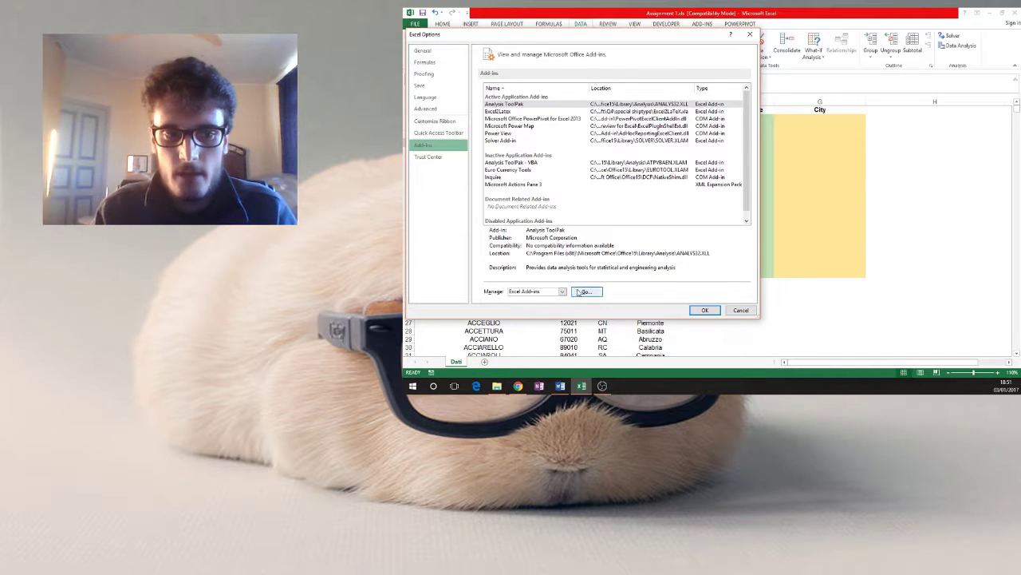
click(584, 291)
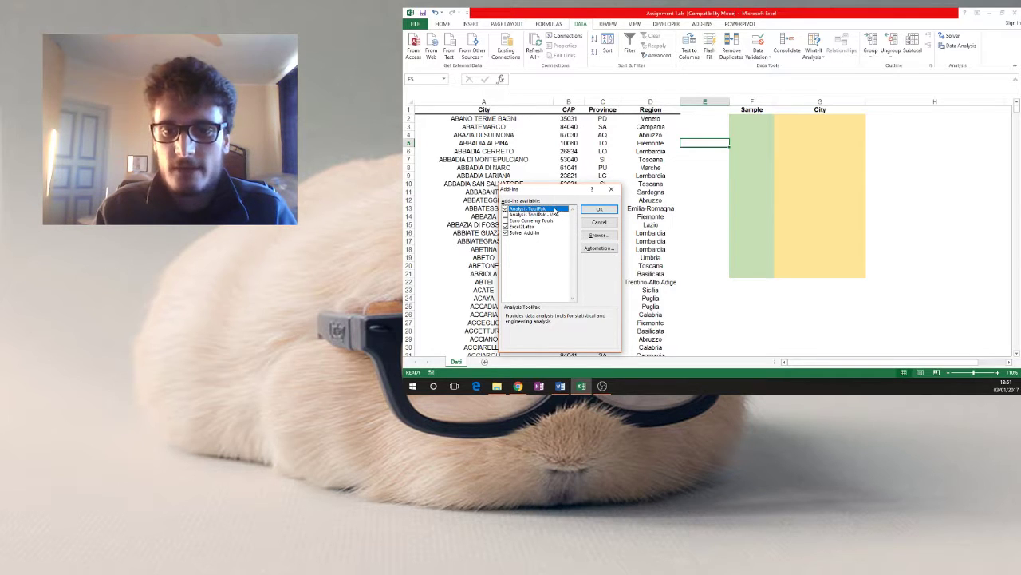
click(597, 210)
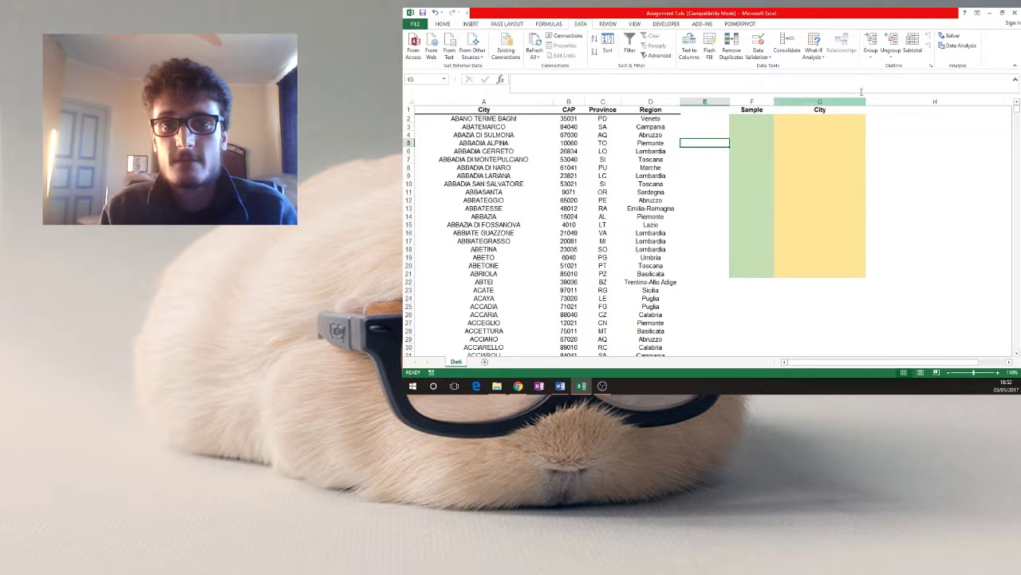
Start the Sampling analysis tool and set its input range to the whole CAP column, $B:$B
click(951, 49)
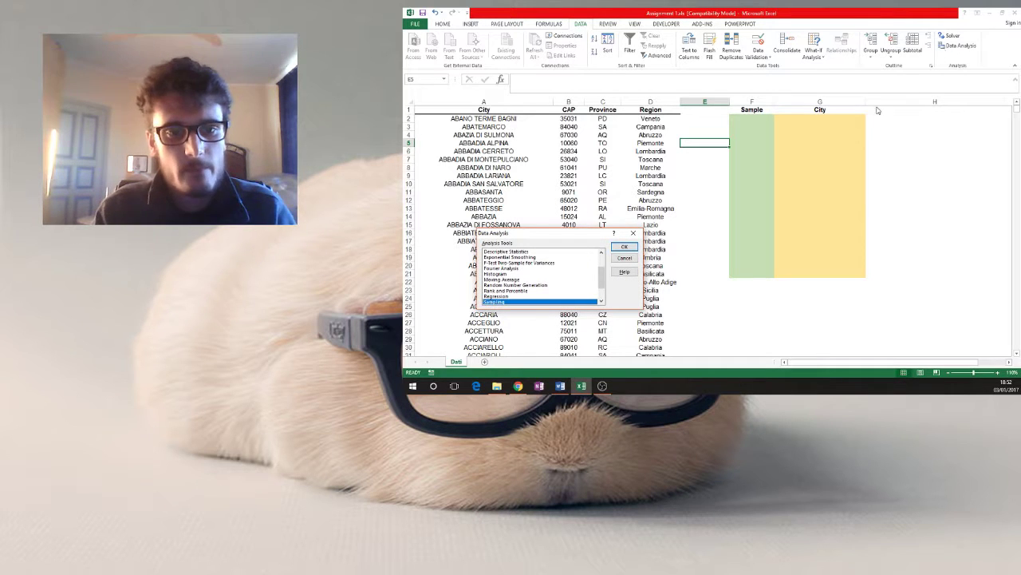
click(624, 247)
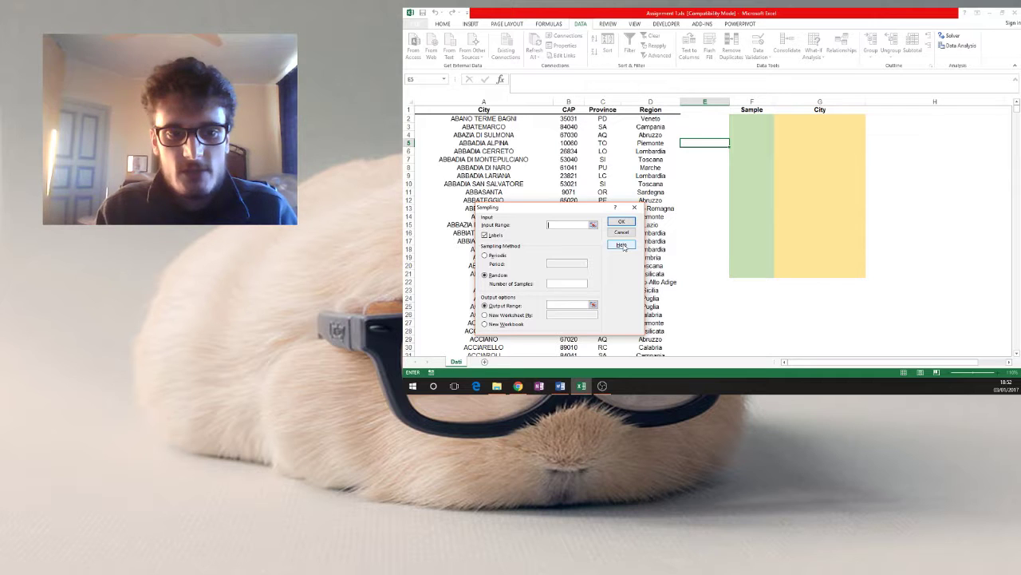
click(594, 225)
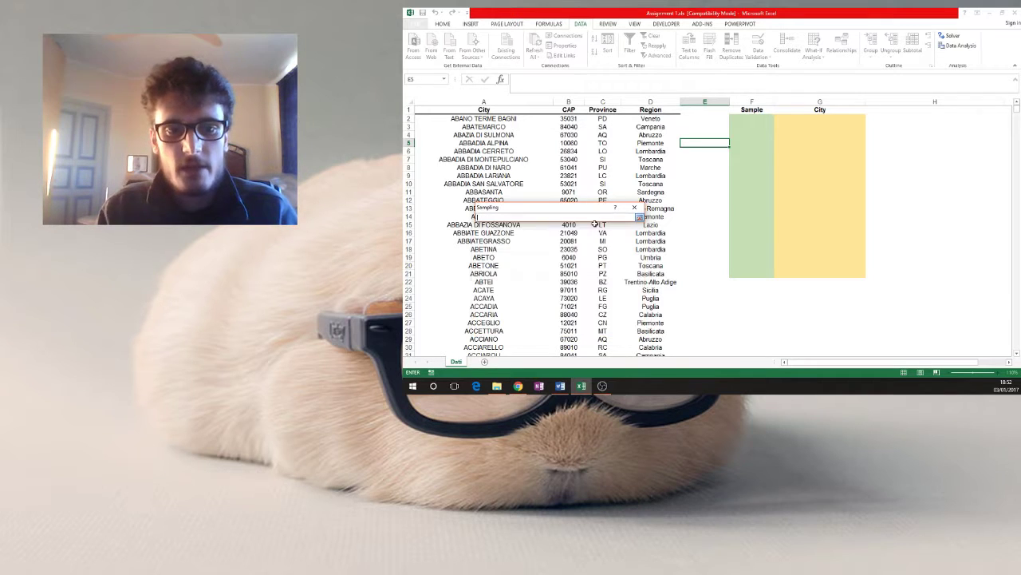
click(575, 101)
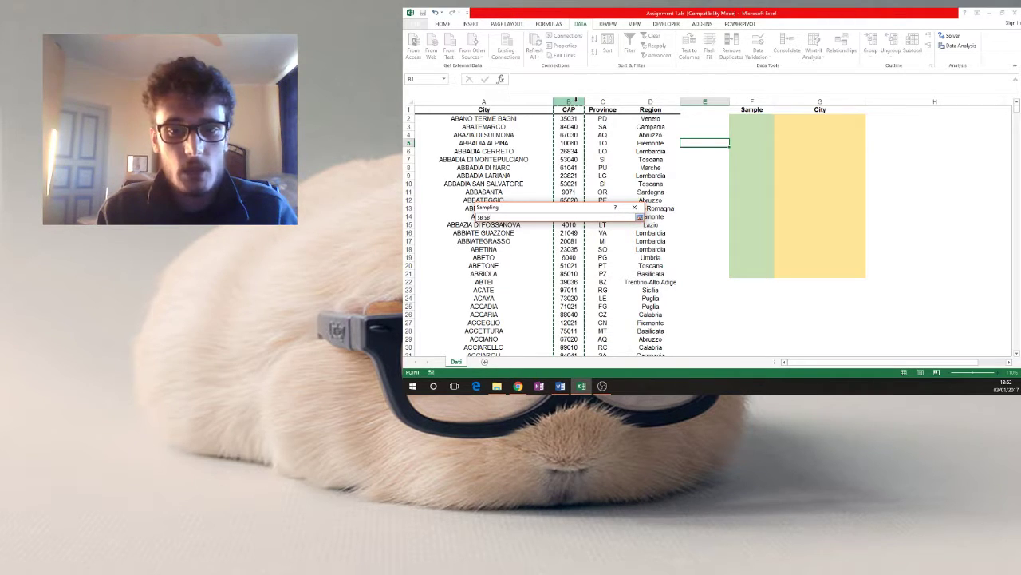
key(Return)
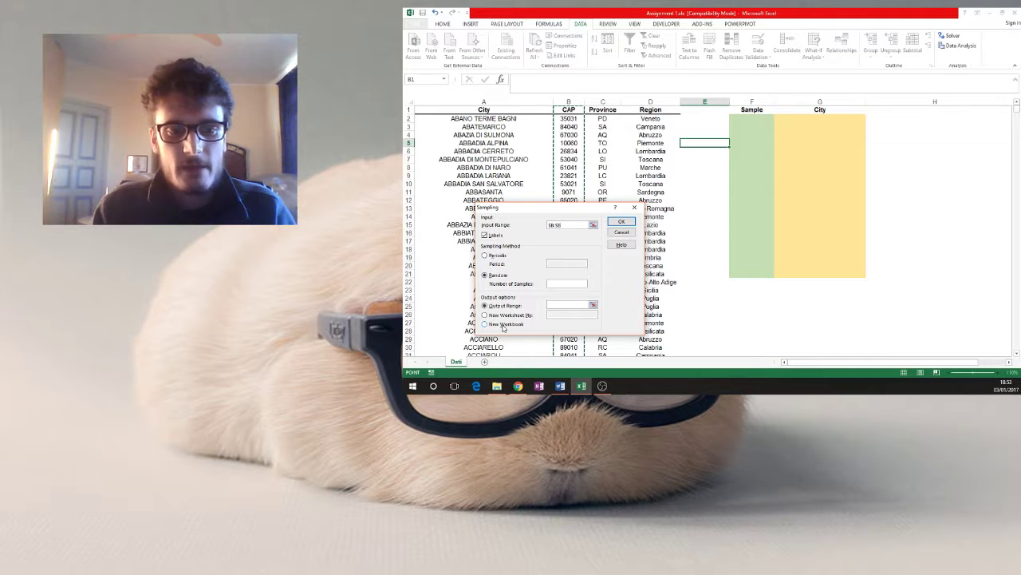
Set 10 random samples with the output range starting at F2, and run the sampling
click(558, 285)
text(10)
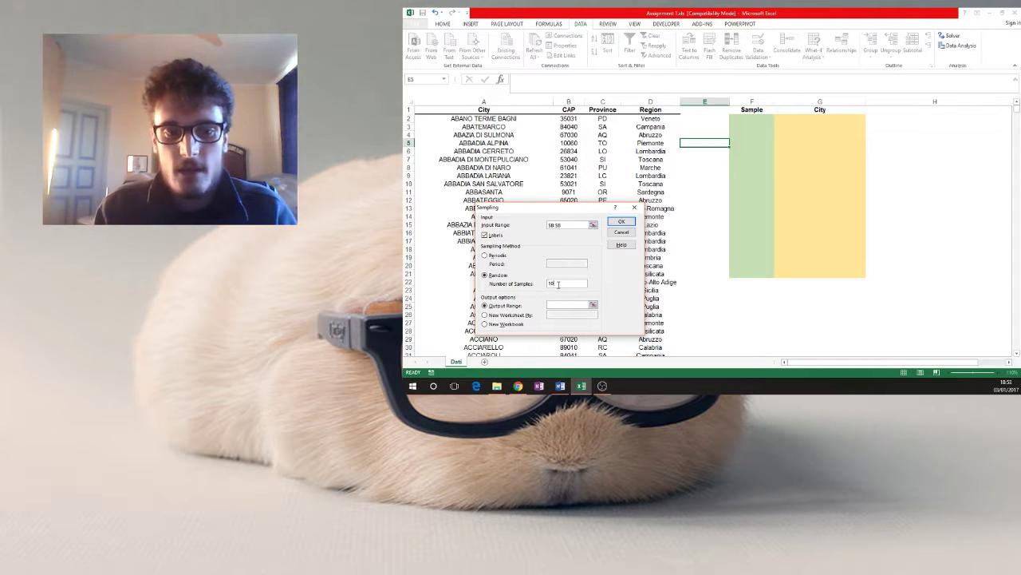
click(593, 306)
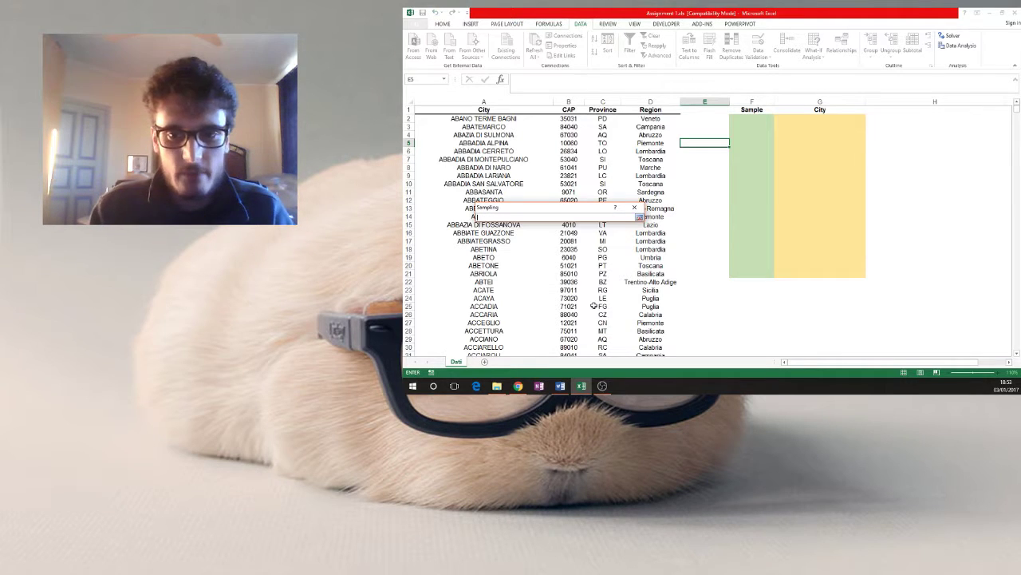
click(739, 124)
click(740, 118)
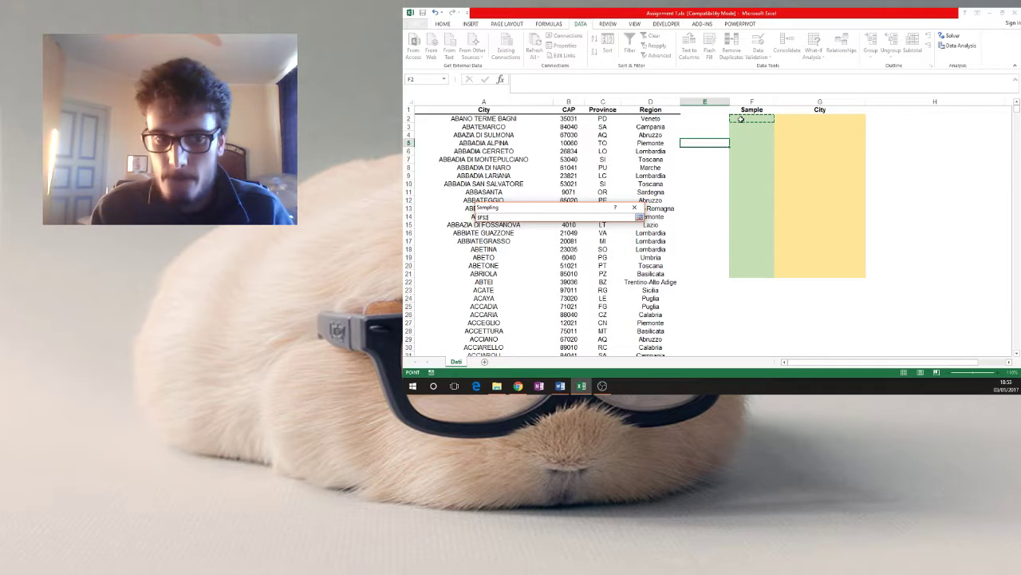
key(Return)
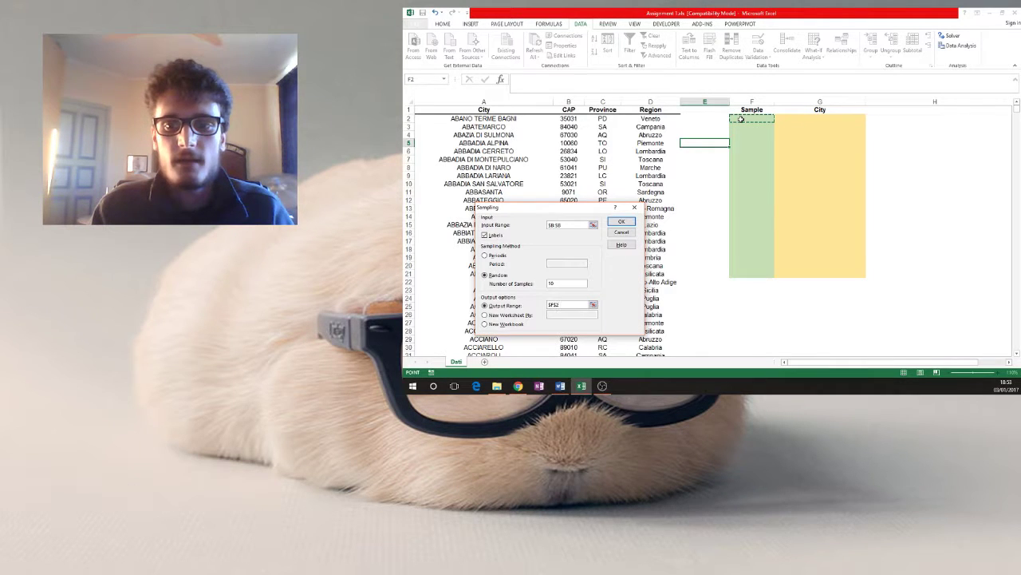
key(Return)
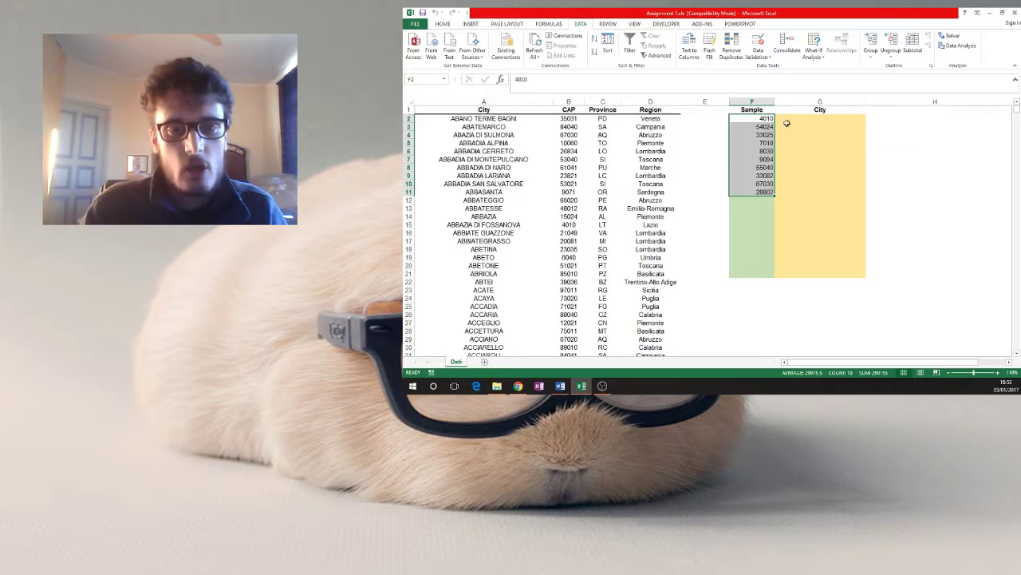
Enter =INDEX(A1:A14481;MATCH(F2;B1:B14481;0);1) in G2 and fill it down to G11 beside the sampled codes
click(853, 117)
click(777, 83)
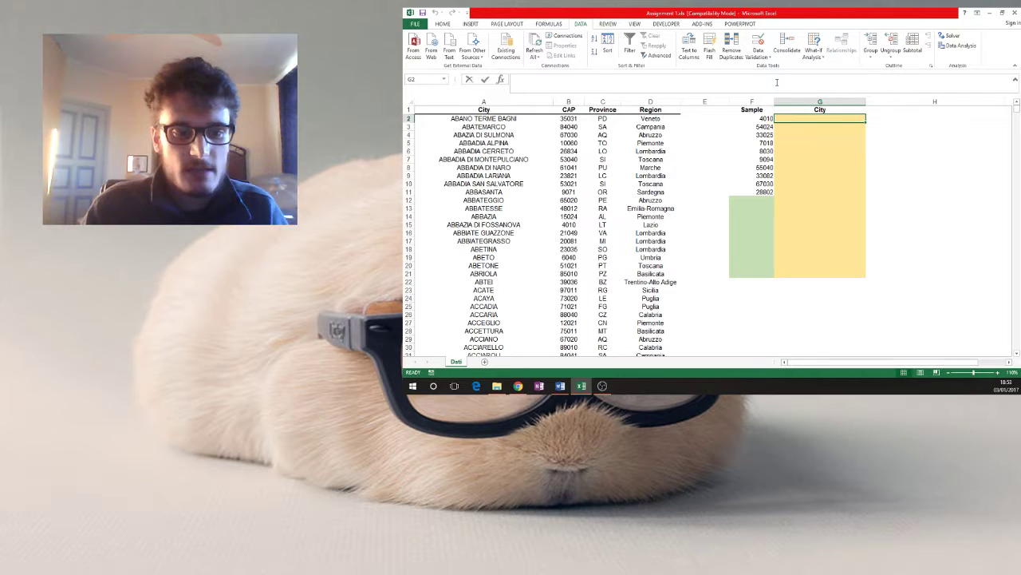
key(ctrl+v)
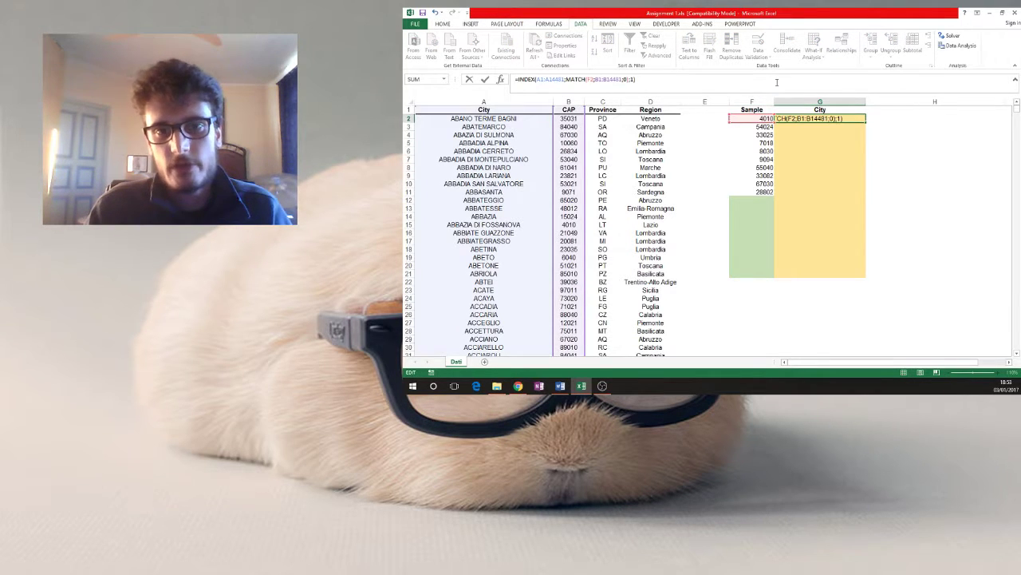
key(ctrl+Return)
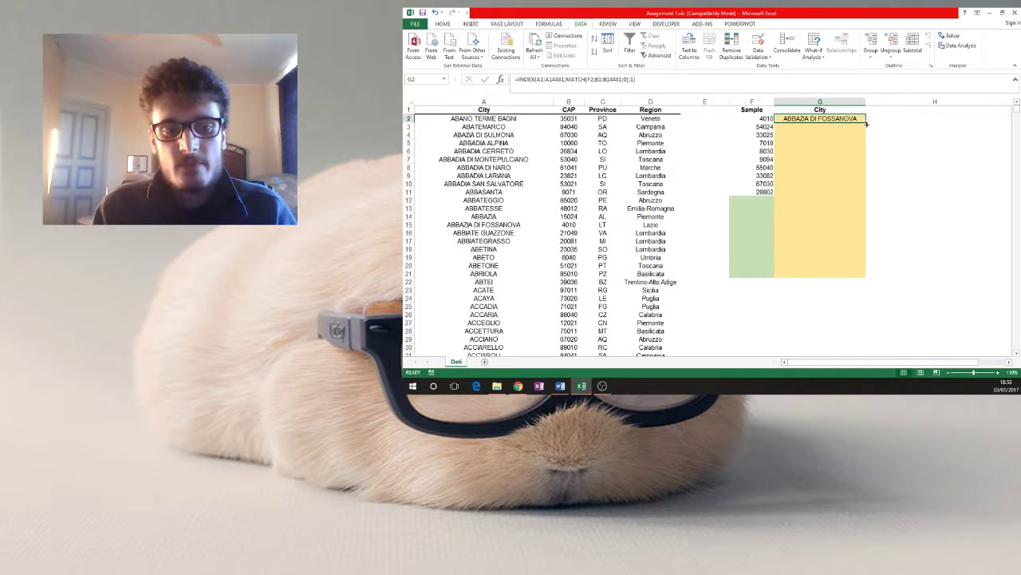
double_click(866, 124)
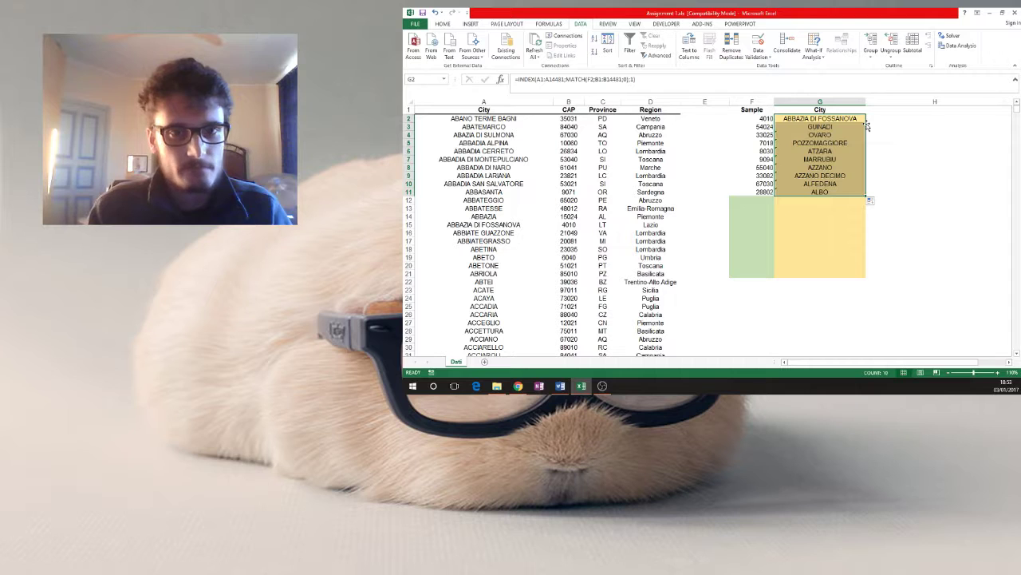
Run Sampling again on the CAP column for 10 more random values, with the output range starting at F12
click(748, 198)
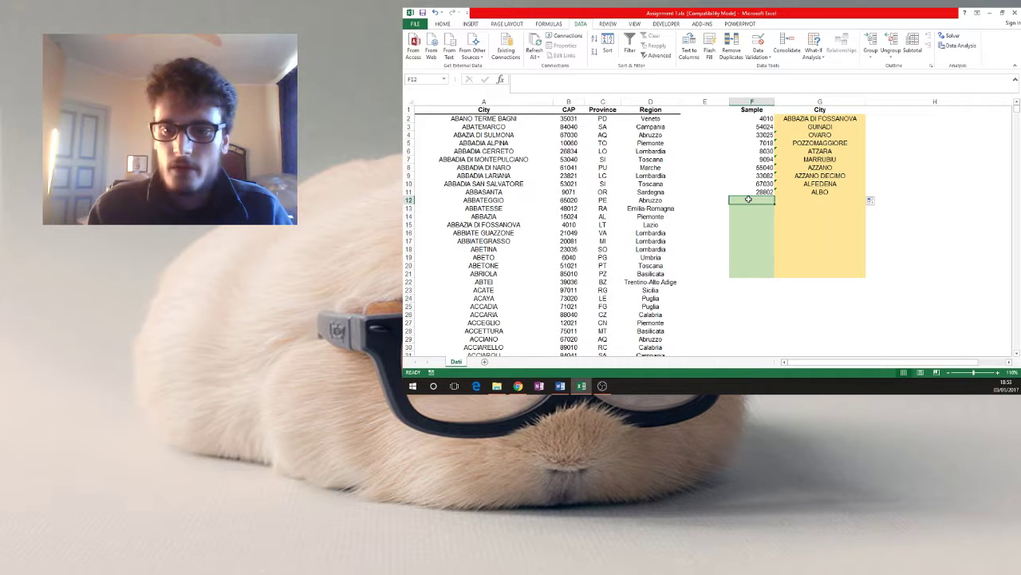
click(964, 46)
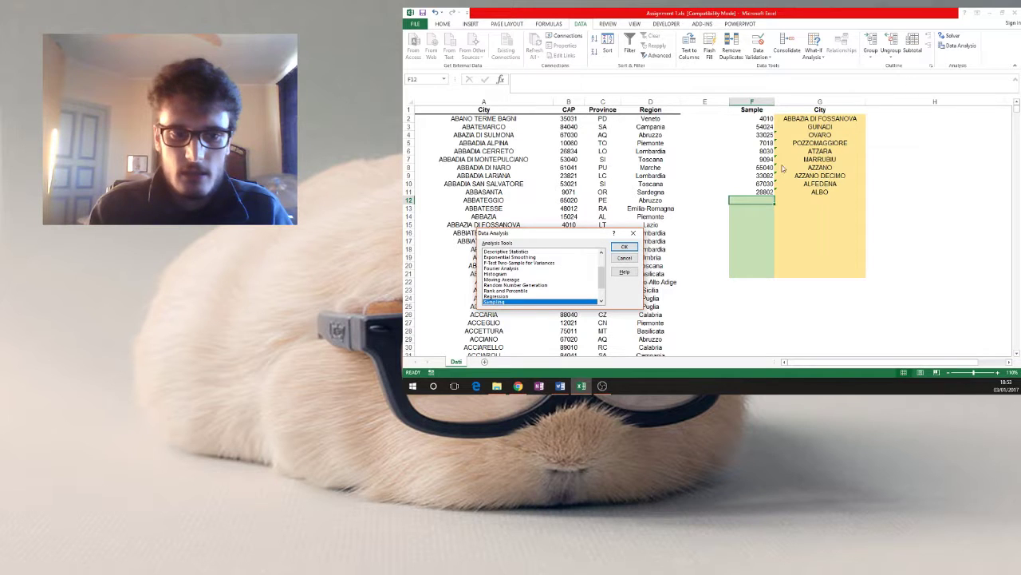
click(624, 247)
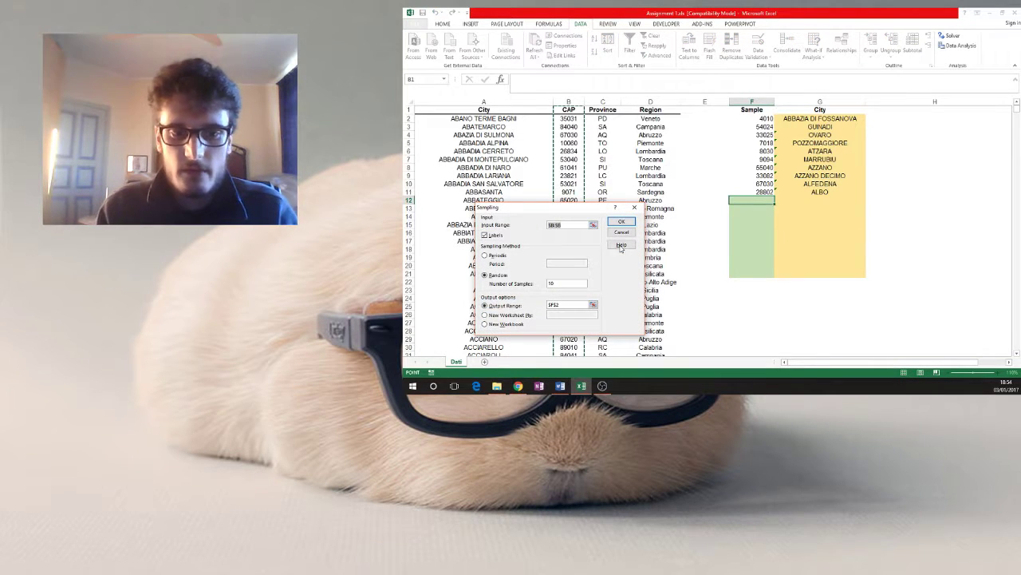
click(593, 305)
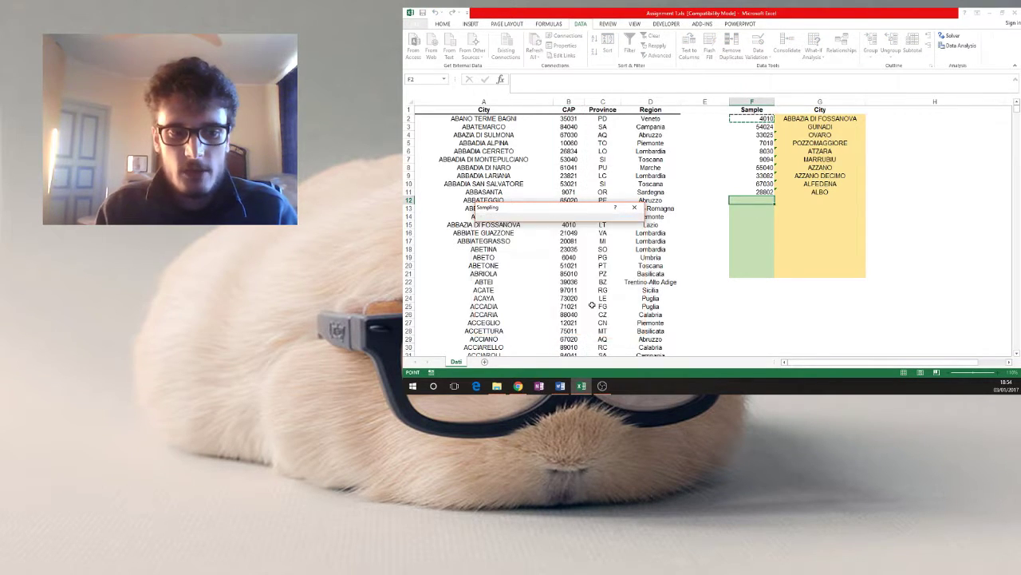
click(743, 202)
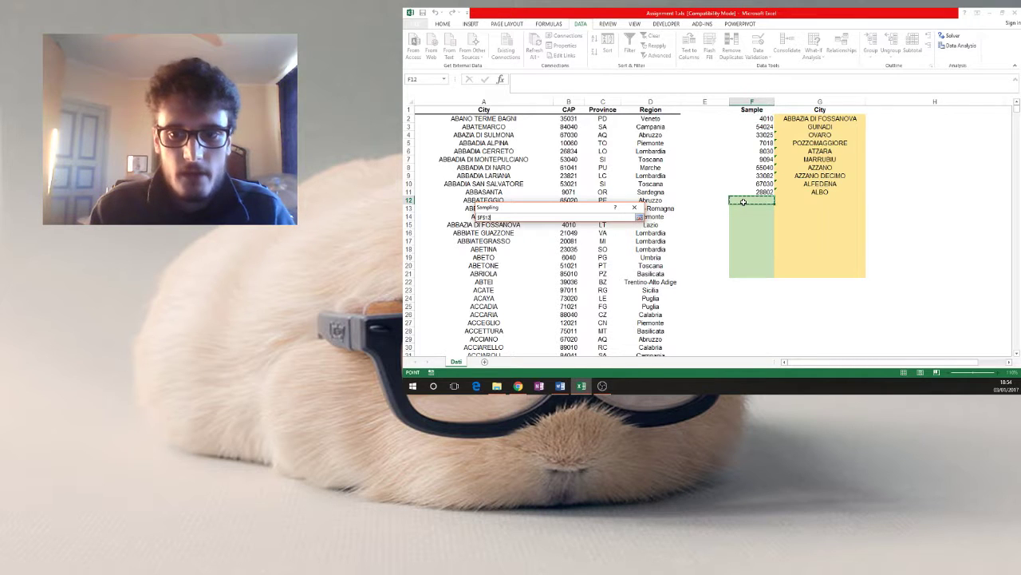
key(Return)
key(Return)
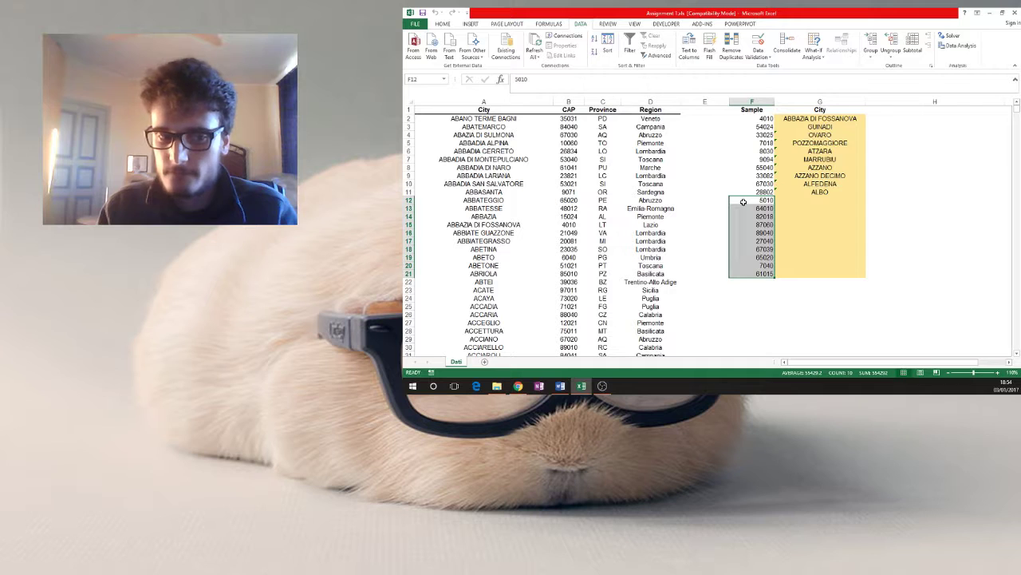
Fill the City lookup formula from G11 down to G21 for the second set of samples
click(810, 206)
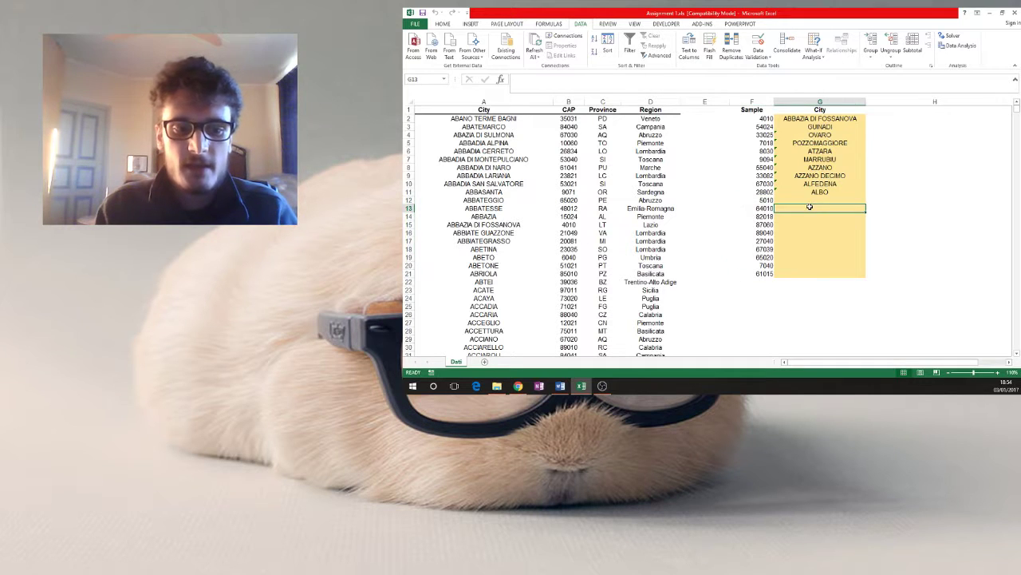
click(844, 193)
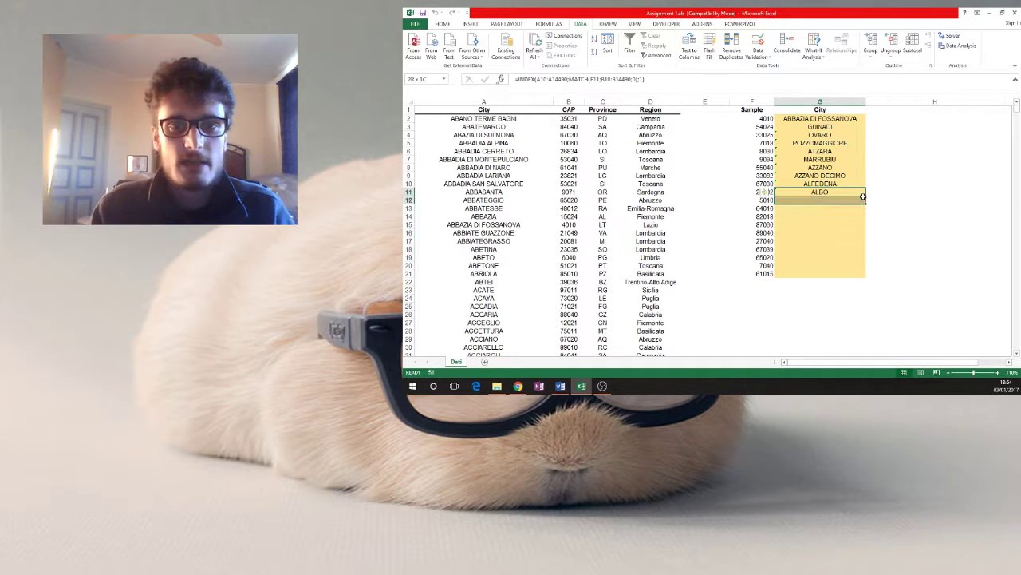
double_click(862, 192)
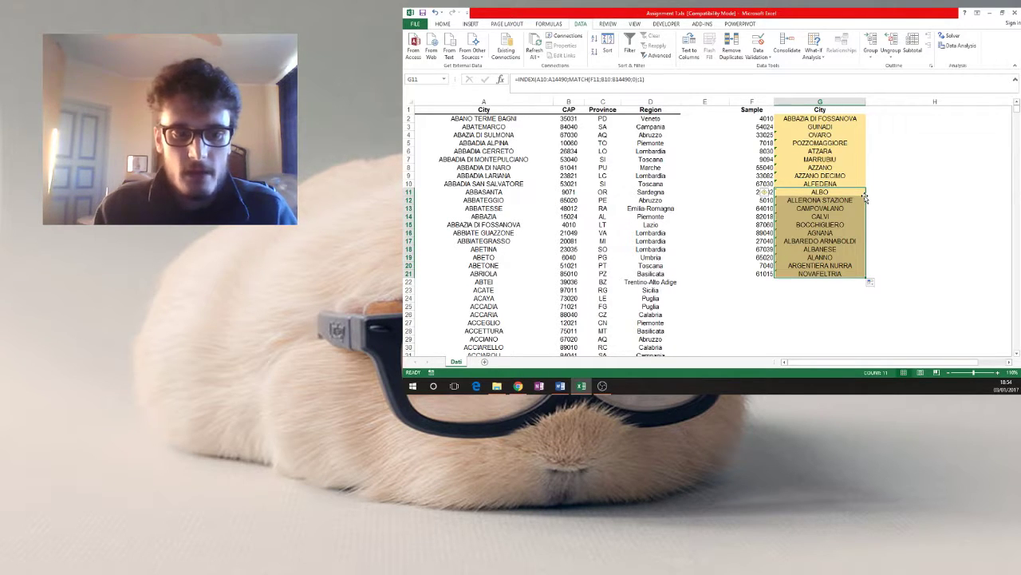
Try to run Sampling with the text-based City column, $A:$A, as the input range
click(960, 45)
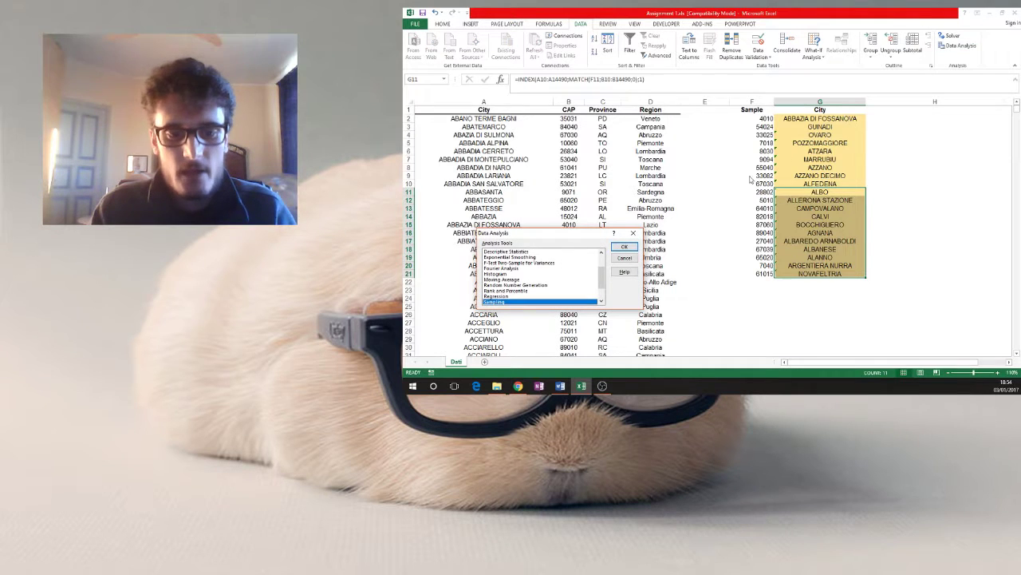
click(624, 246)
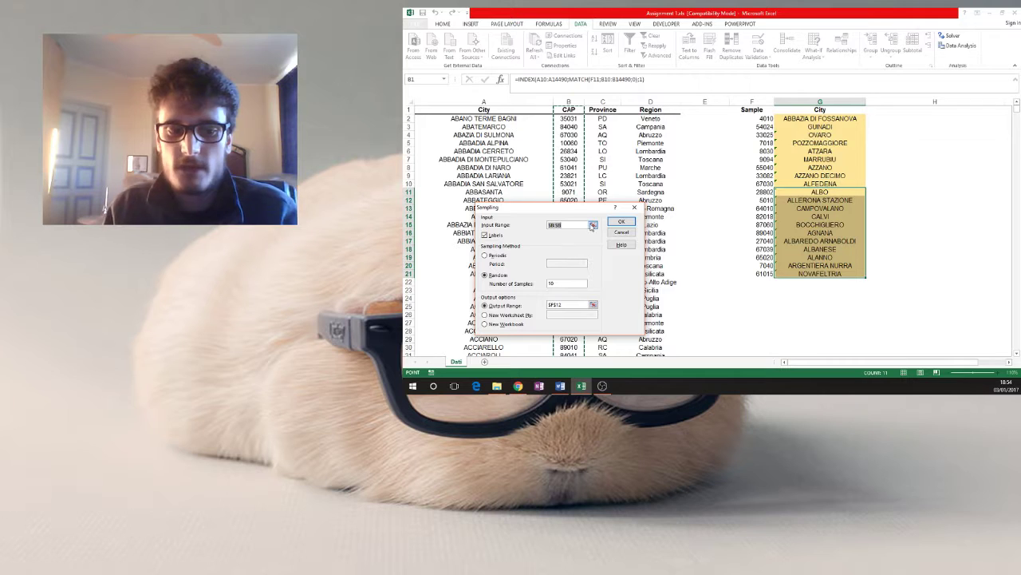
click(593, 224)
click(548, 102)
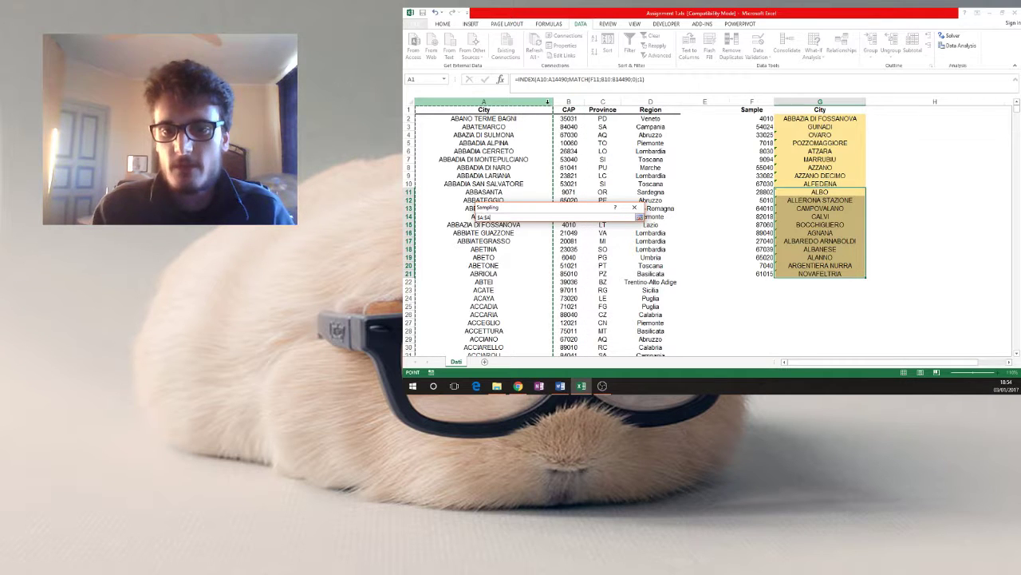
key(Return)
key(Return)
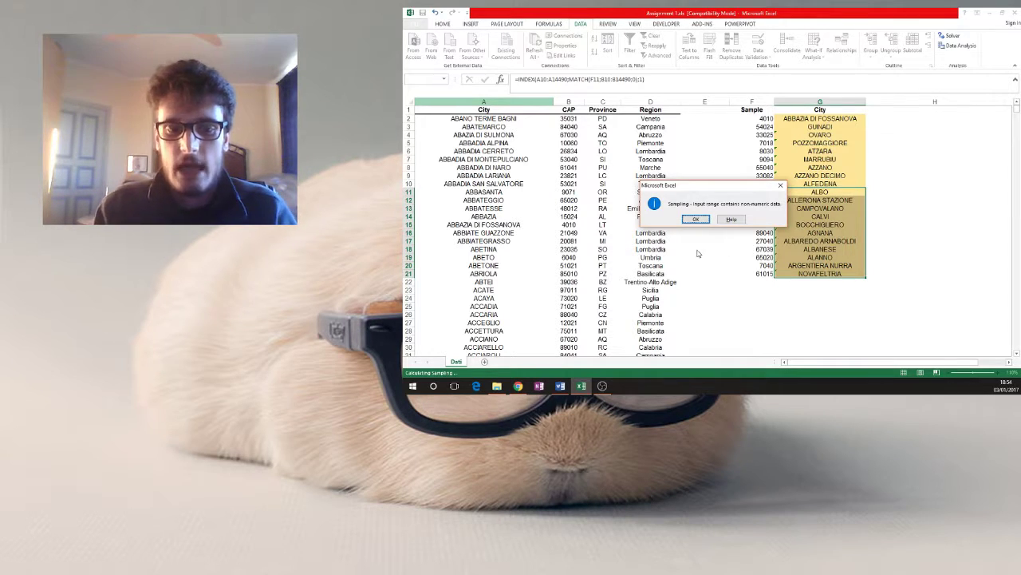
click(696, 220)
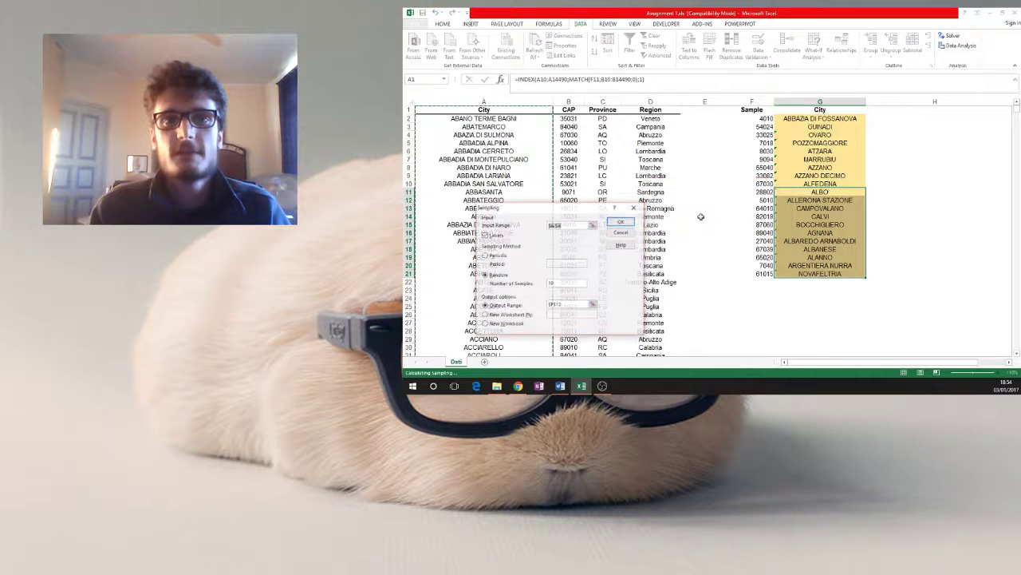